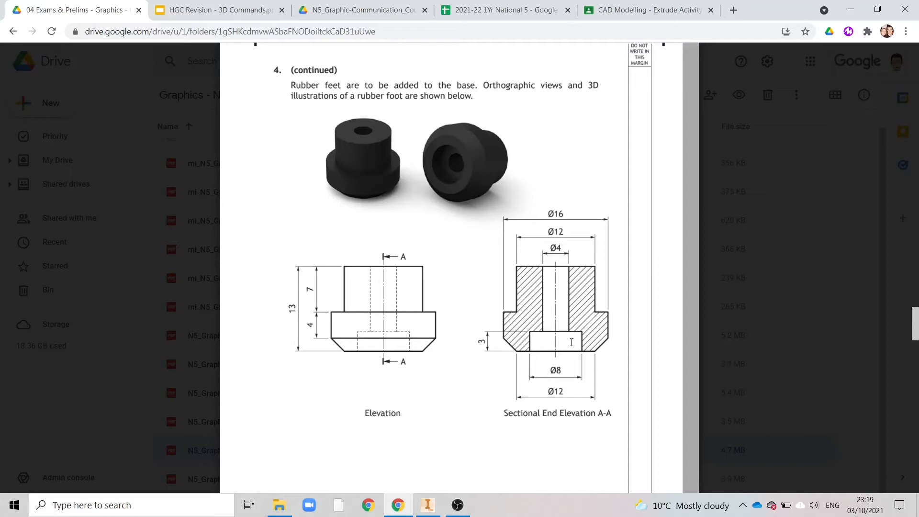
- Switch to Inventor and create a new metric part from the Standard (mm).ipt template
click(428, 505)
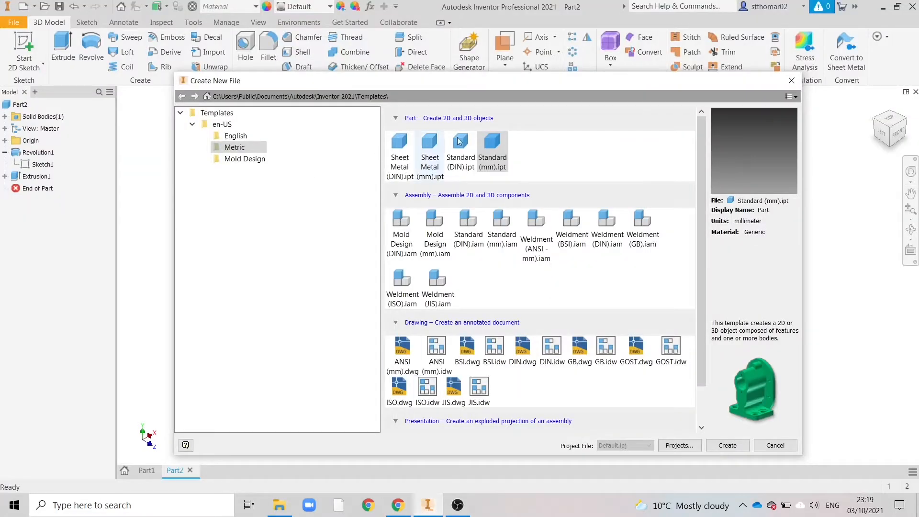
click(237, 151)
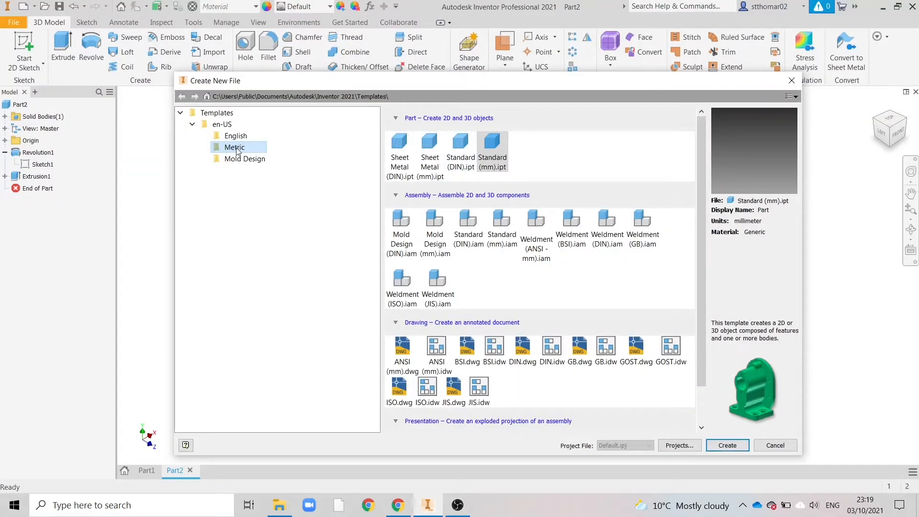
click(492, 146)
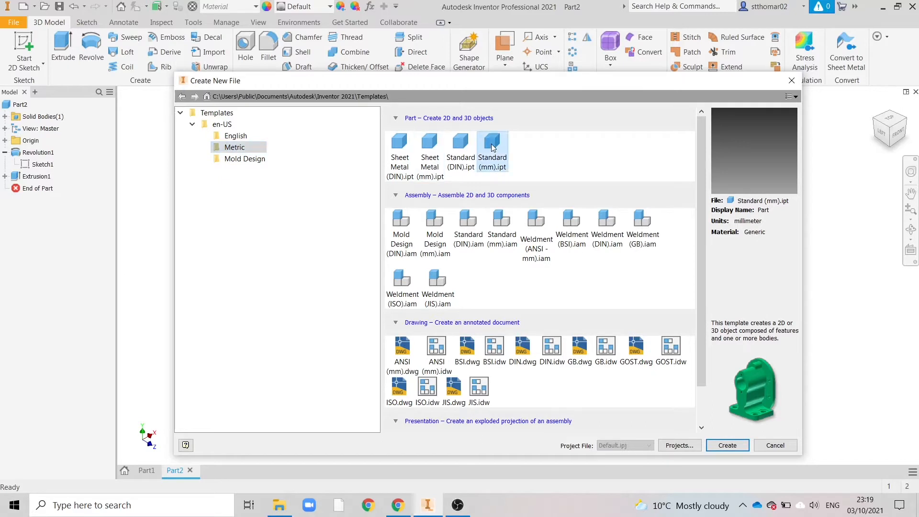
click(716, 450)
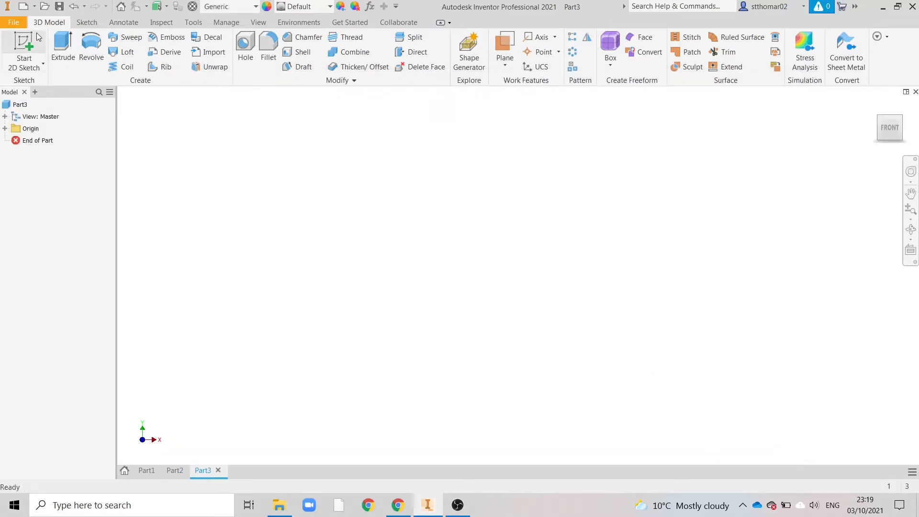
- Start a 2D sketch on the front (XY) origin plane
click(31, 33)
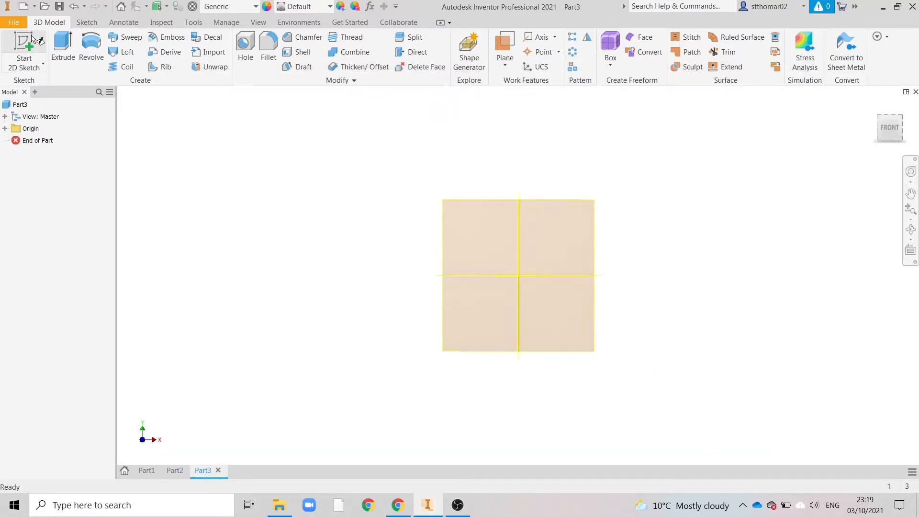
click(882, 130)
click(455, 188)
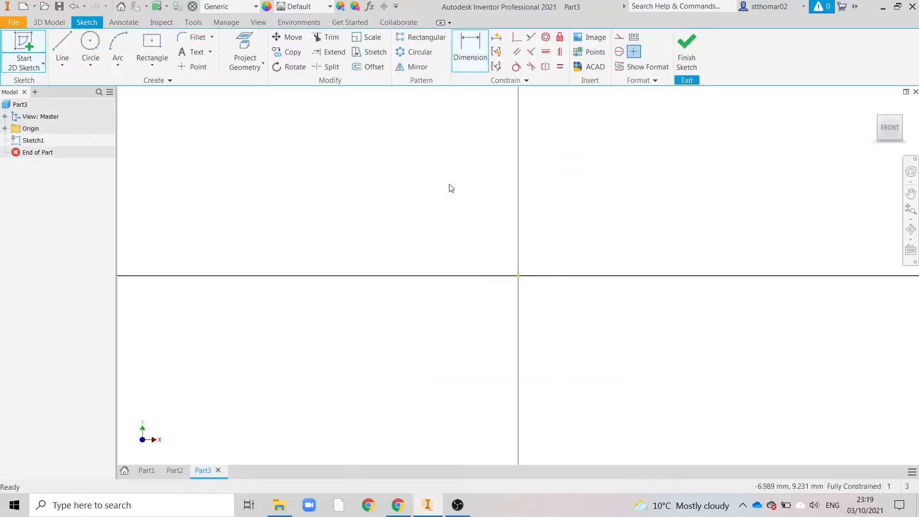
- Draw a vertical centerline-format line upward from the origin as the sketch's axis of revolution
click(62, 48)
click(619, 51)
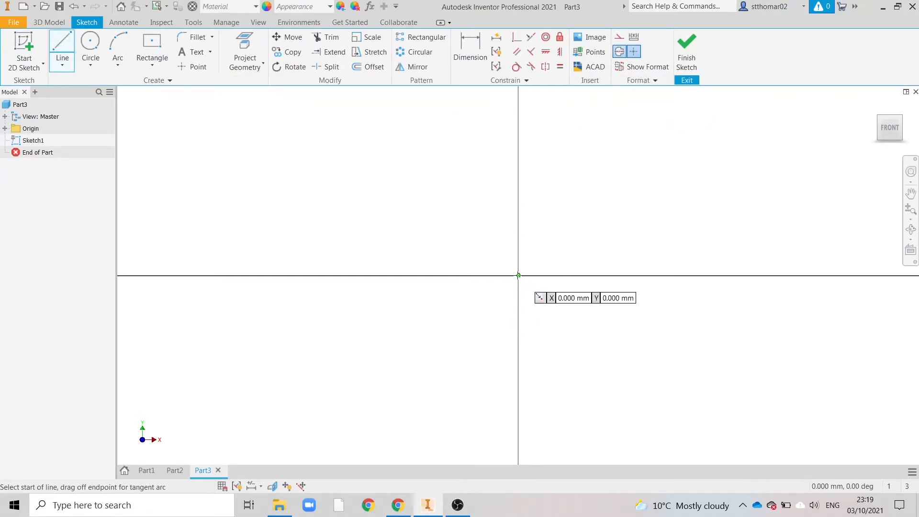
click(518, 275)
scroll(515, 347, up, 1)
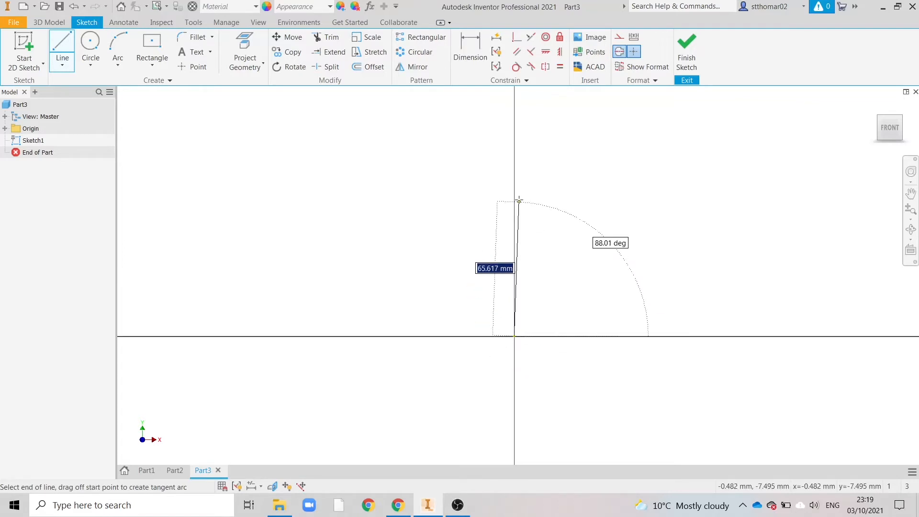
right_click(649, 224)
click(683, 229)
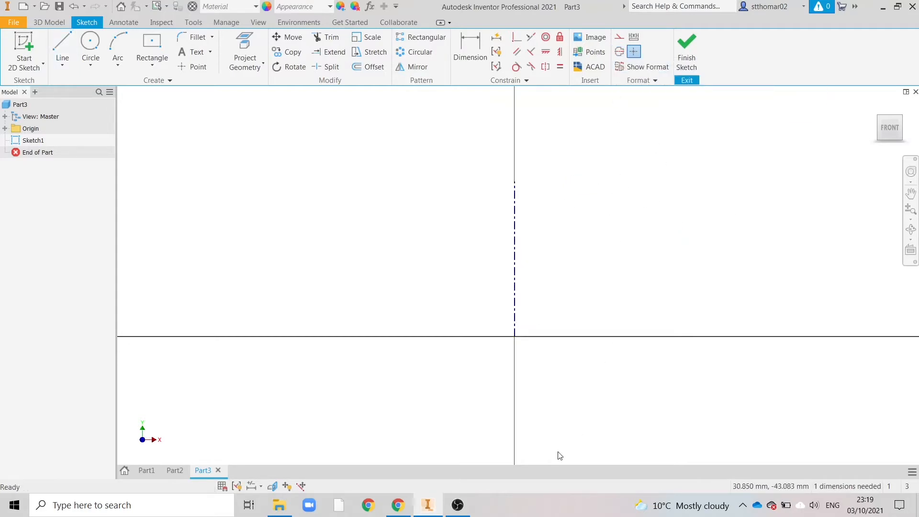
- Sketch the rubber foot's closed half-section beside the centerline from connected lines, with an inner edge about 68 mm high, a base recess and a sloped outer corner
click(403, 508)
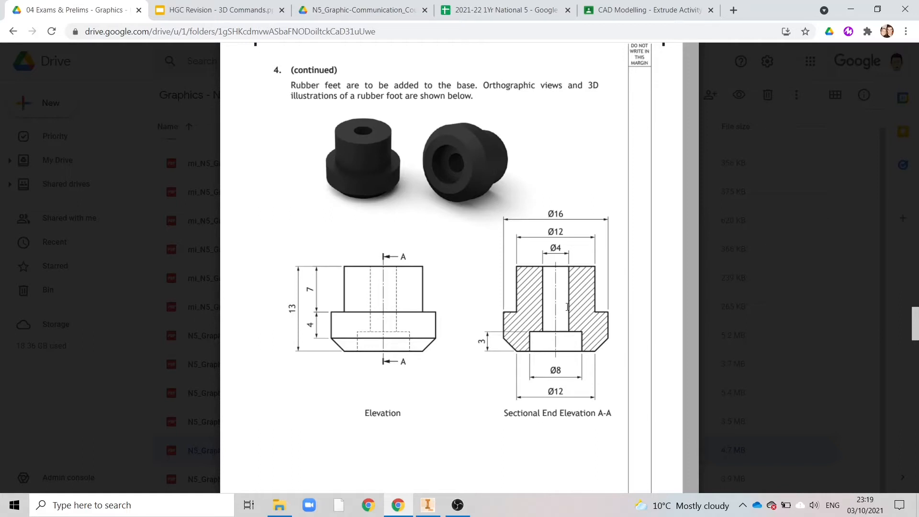
click(427, 505)
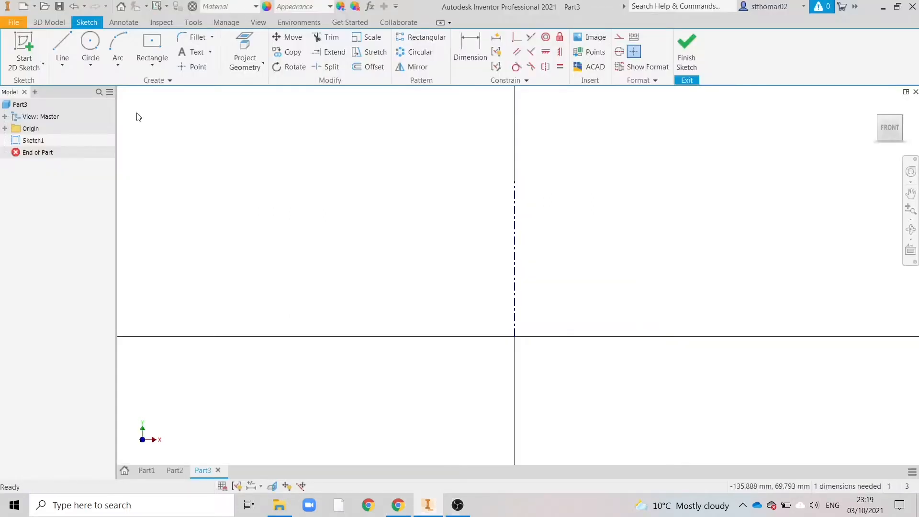
click(68, 44)
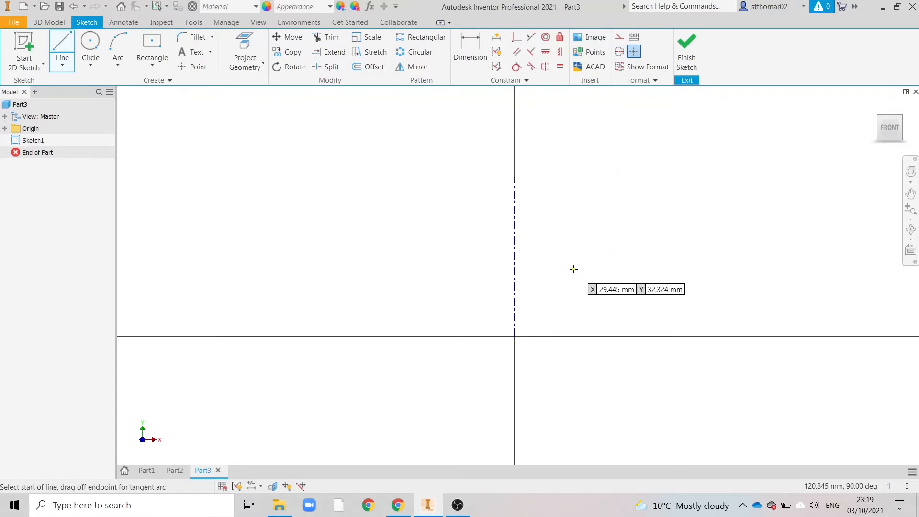
click(544, 151)
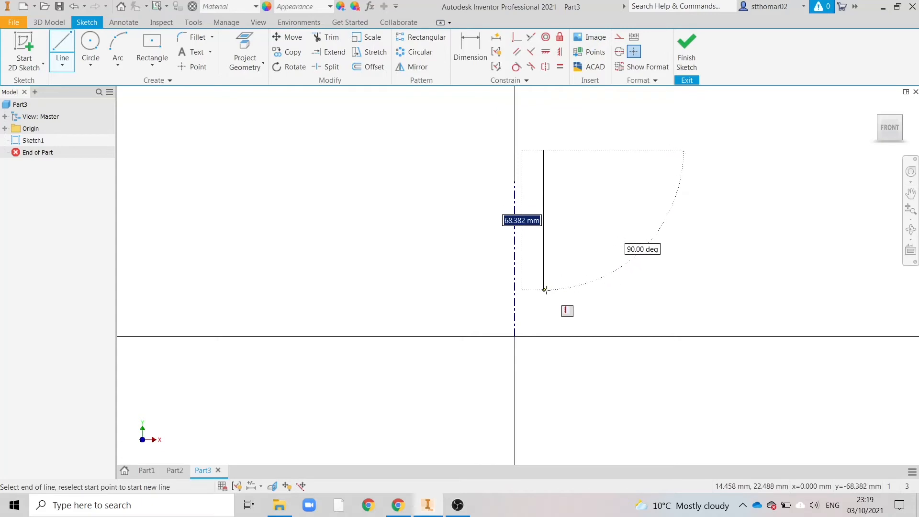
click(544, 290)
click(604, 290)
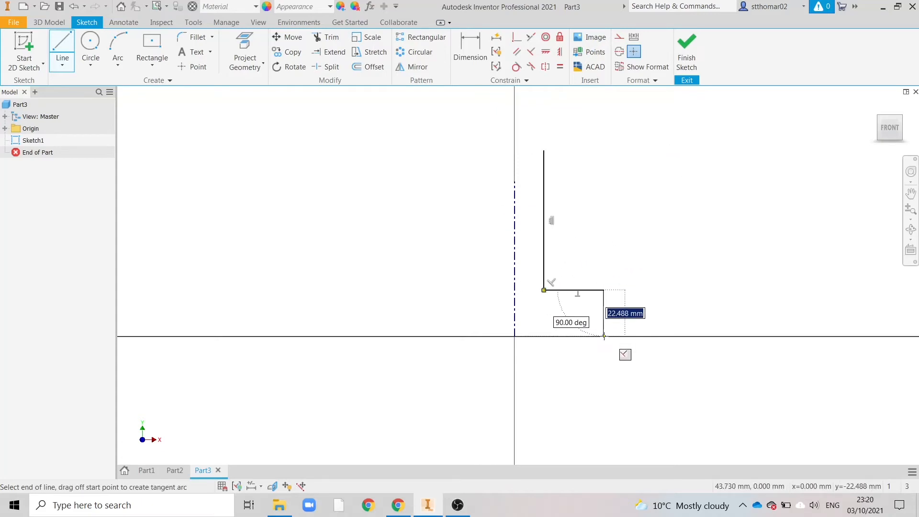
click(604, 337)
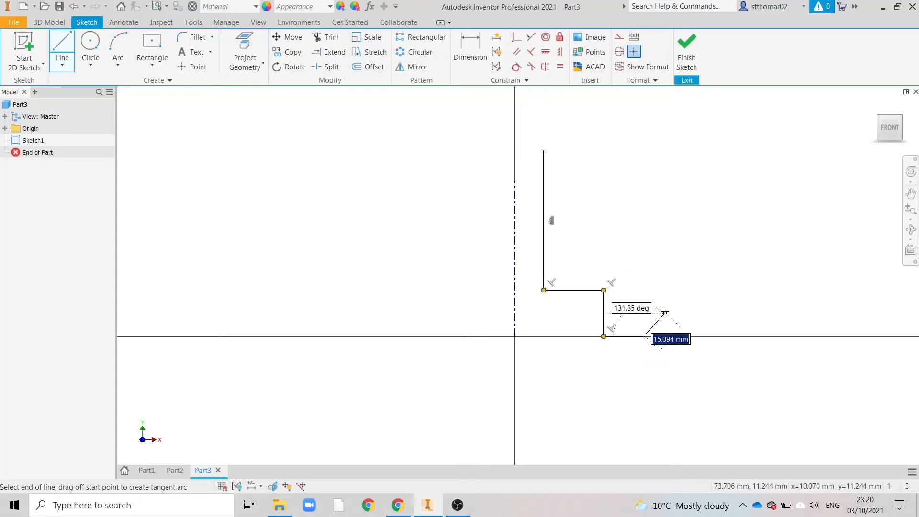
click(693, 272)
click(693, 230)
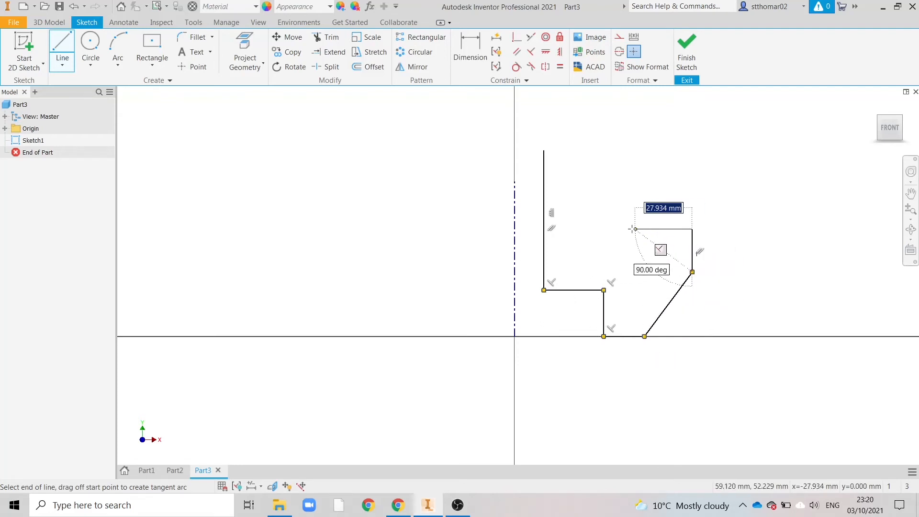
click(636, 229)
click(636, 150)
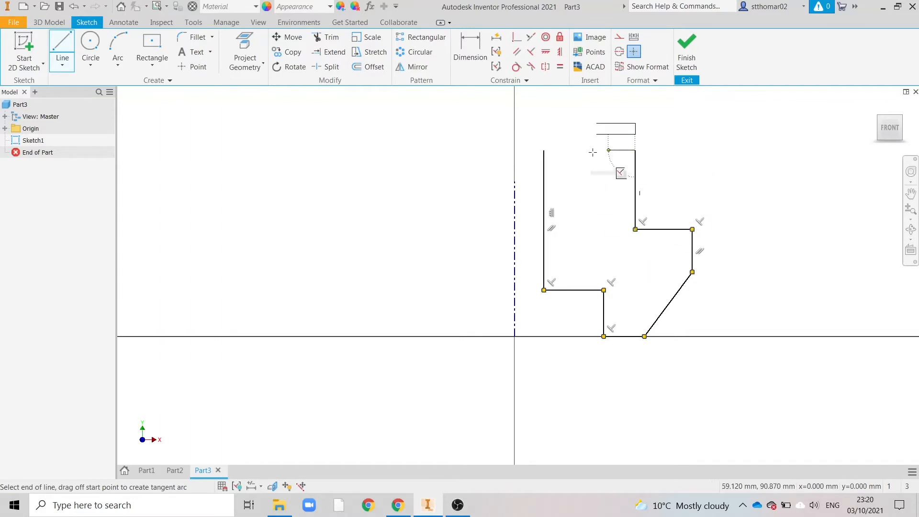
click(544, 150)
right_click(424, 171)
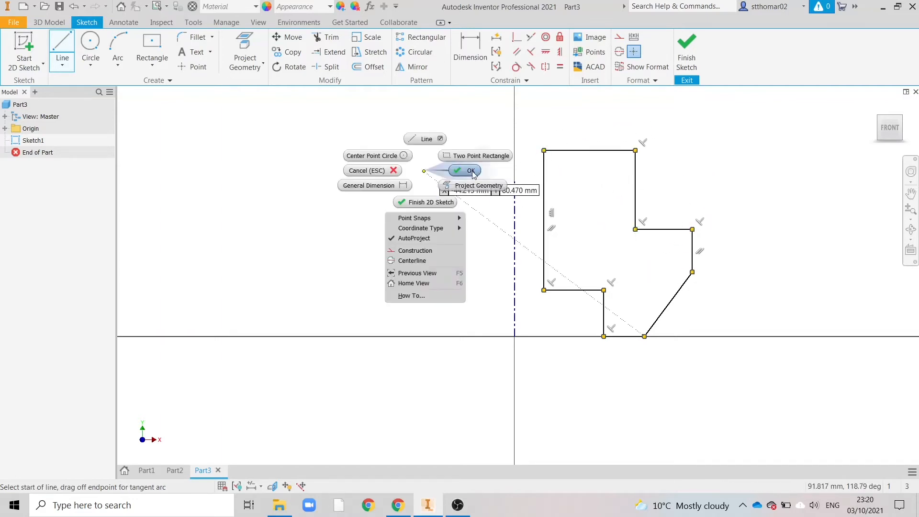
click(470, 171)
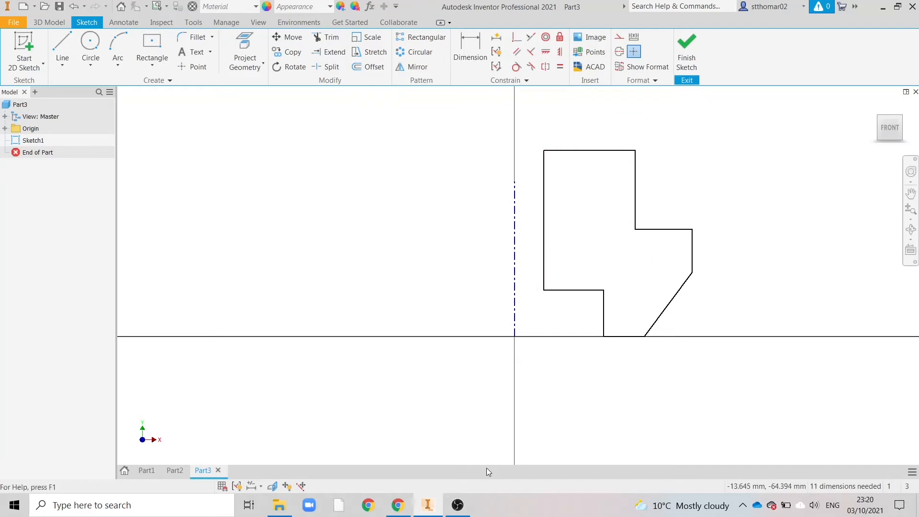
- Consult the rubber foot drawing and dimension the profile's outermost vertical edge from the centerline as a 16 mm diameter
click(387, 512)
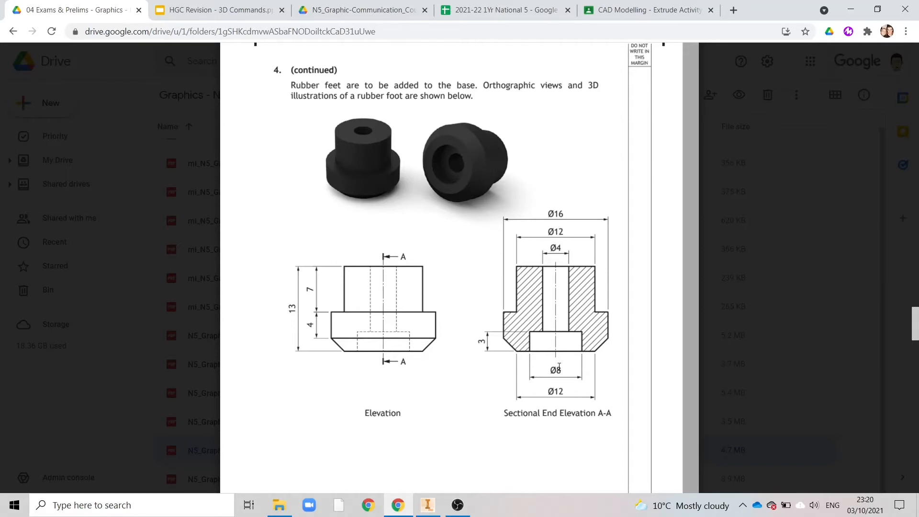
click(440, 501)
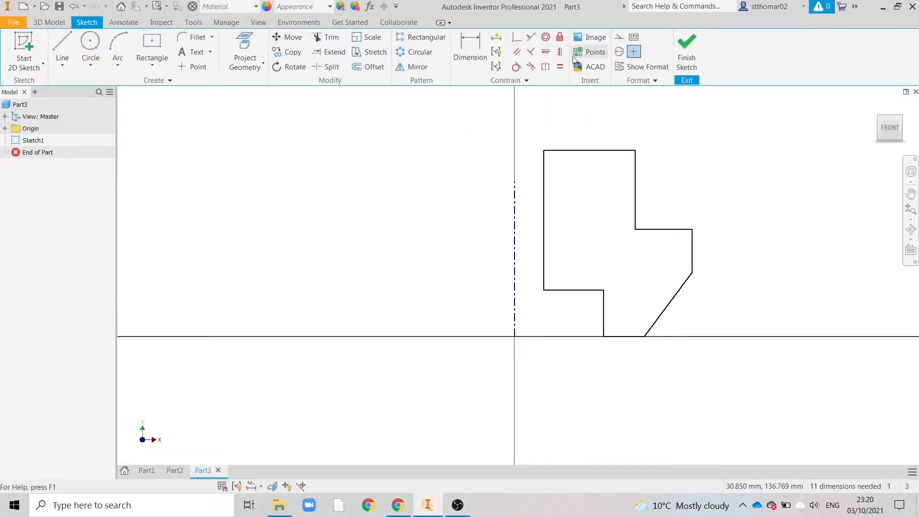
click(473, 44)
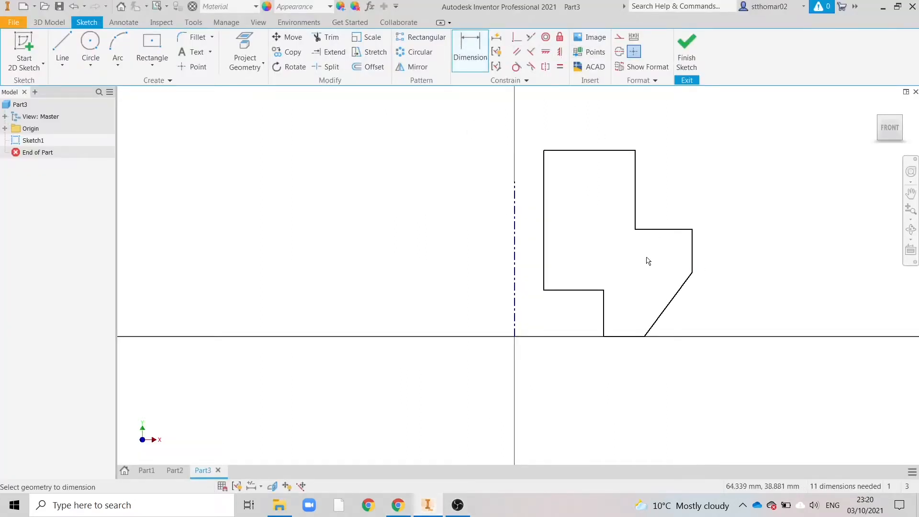
click(692, 248)
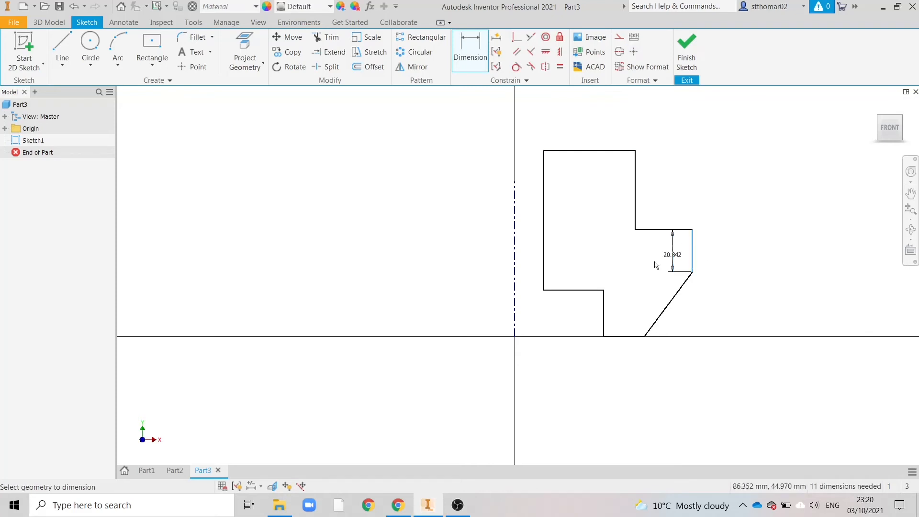
click(516, 263)
click(563, 112)
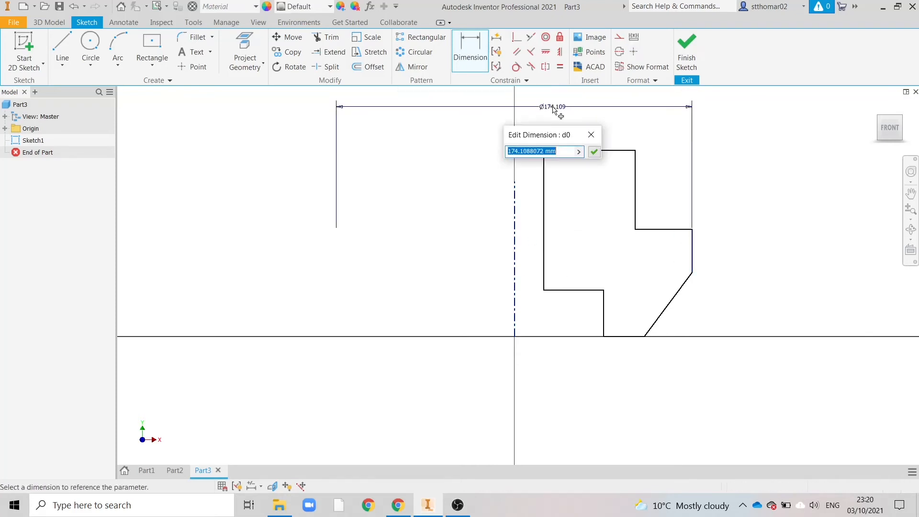
text(16)
key(Return)
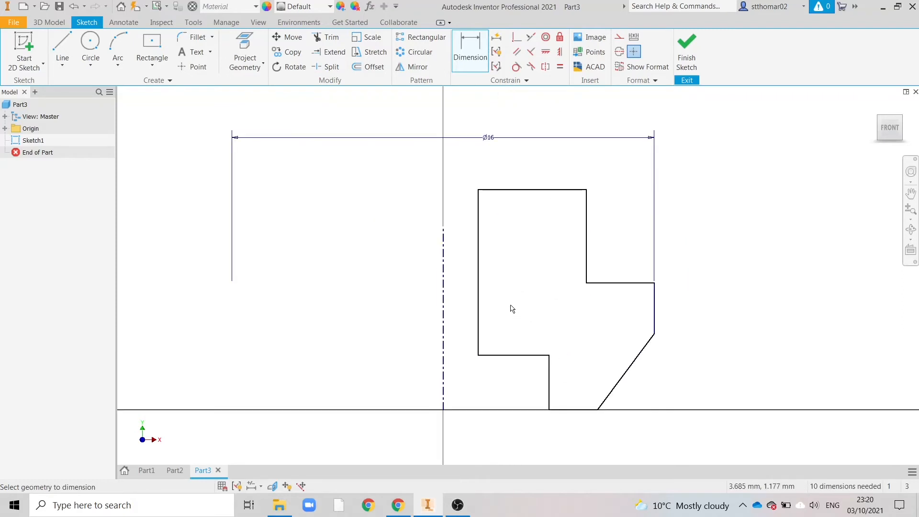
- Dimension the upper outer vertical edge from the centerline as a 12 mm diameter
click(443, 287)
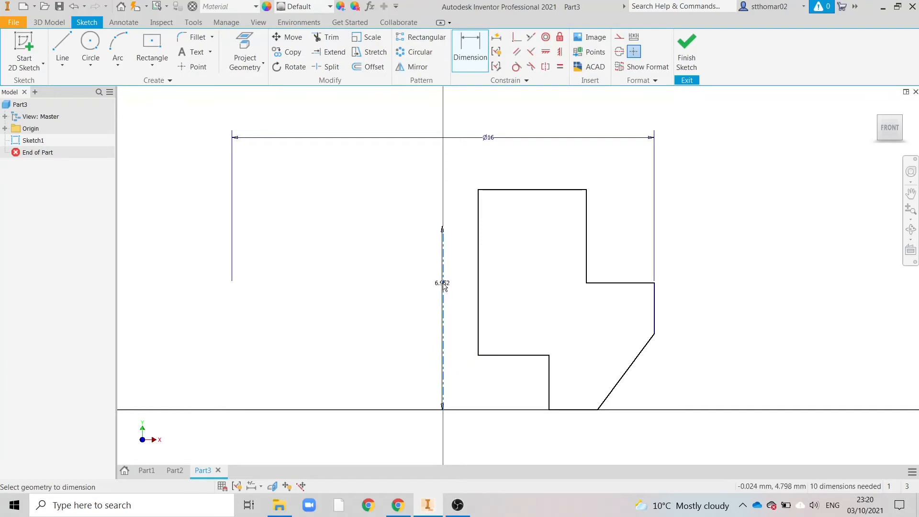
click(588, 242)
click(453, 164)
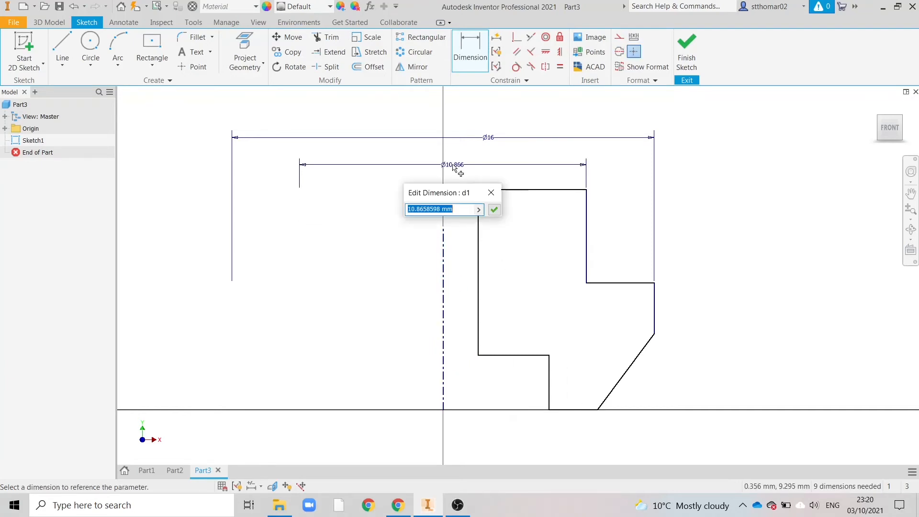
text(12)
key(Return)
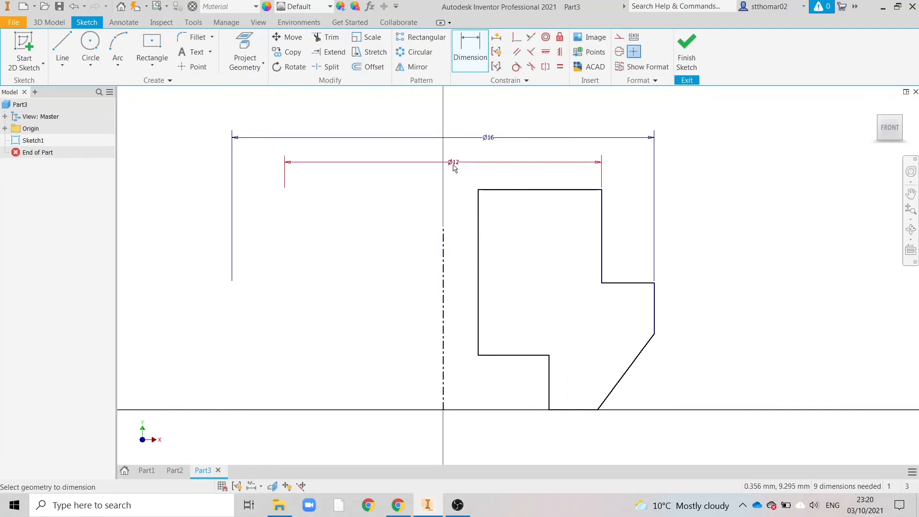
- Dimension the inner bore edge from the centerline as a 4 mm diameter
click(445, 295)
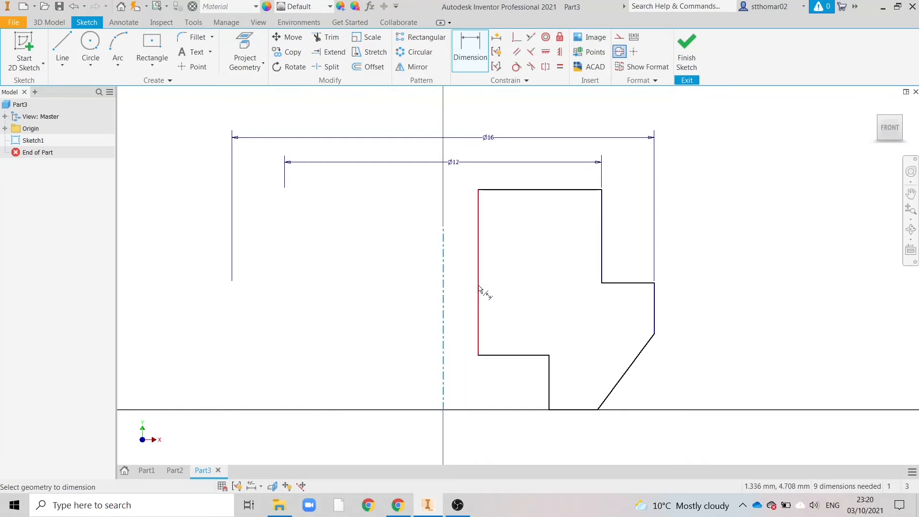
click(480, 292)
click(458, 185)
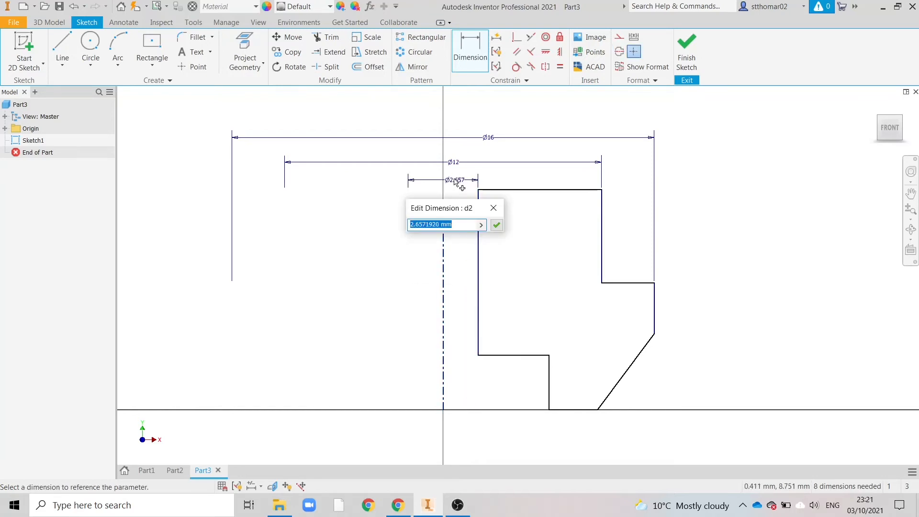
text(4)
key(Return)
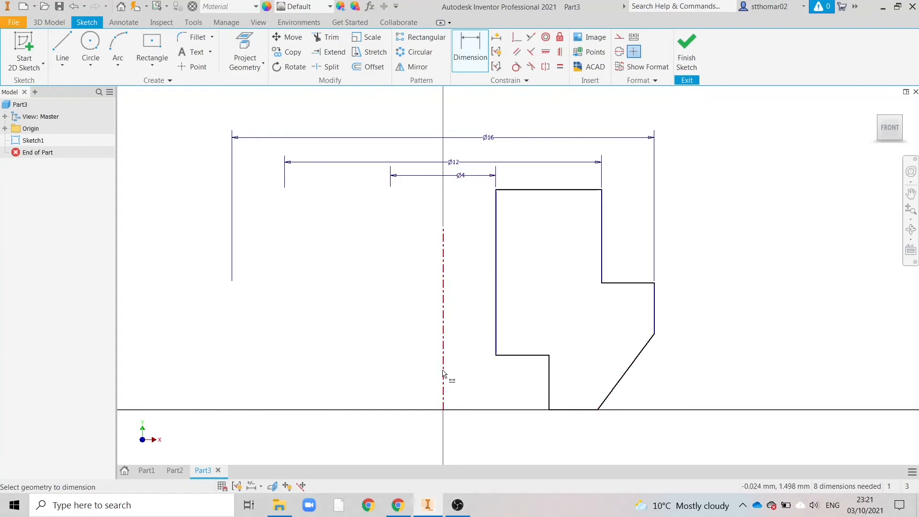
- Dimension the vertical edge of the base recess from the centerline as an 8 mm diameter
click(550, 383)
click(455, 439)
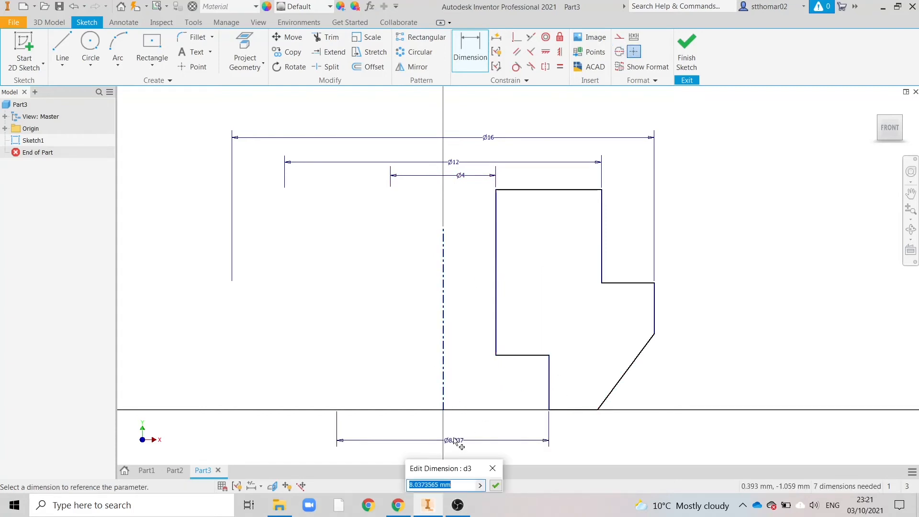
text(8)
key(Return)
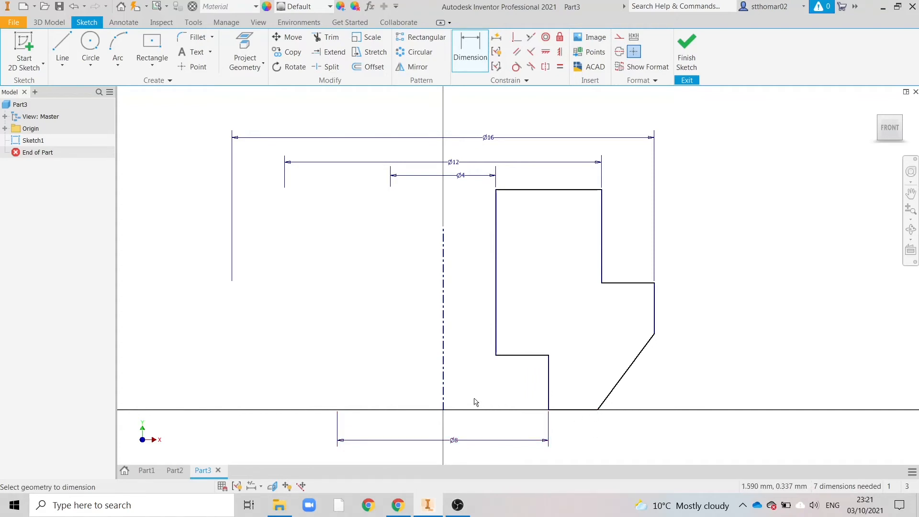
- Dimension the outer end of the profile's bottom edge from the centerline as a 12 mm diameter
scroll(458, 324, up, 4)
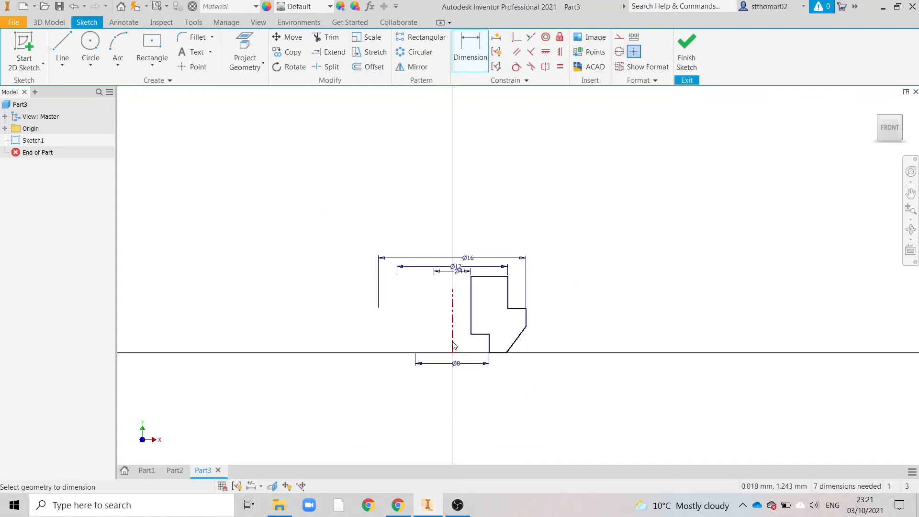
click(453, 344)
click(508, 355)
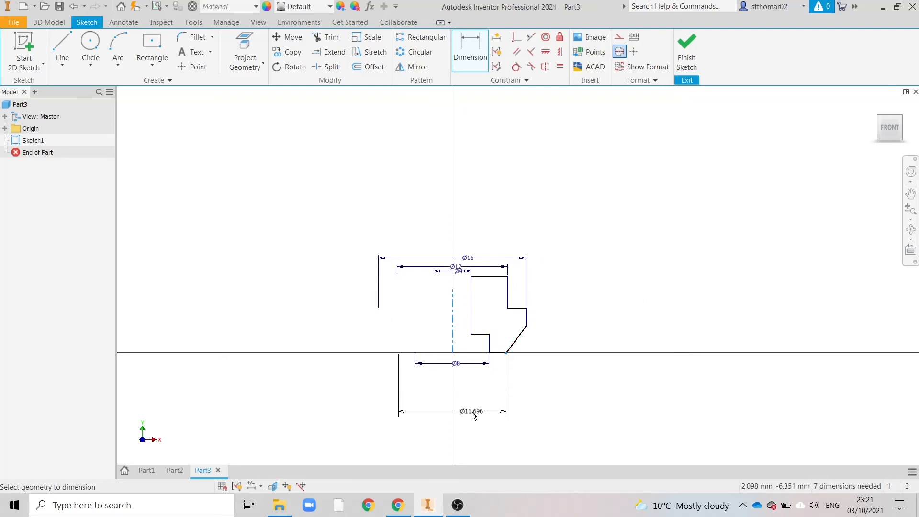
click(472, 414)
key(Return)
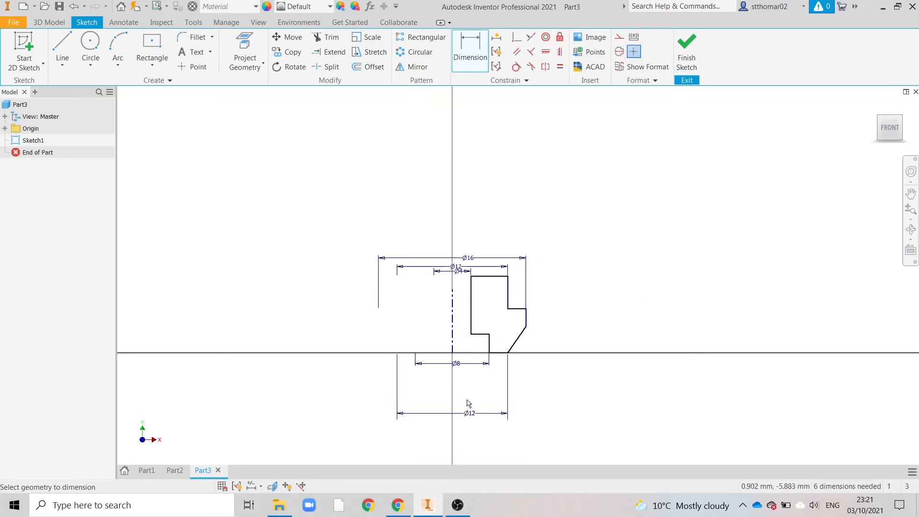
- Dimension the height of the base recess from the profile's bottom edge as 3 mm
scroll(511, 354, down, 3)
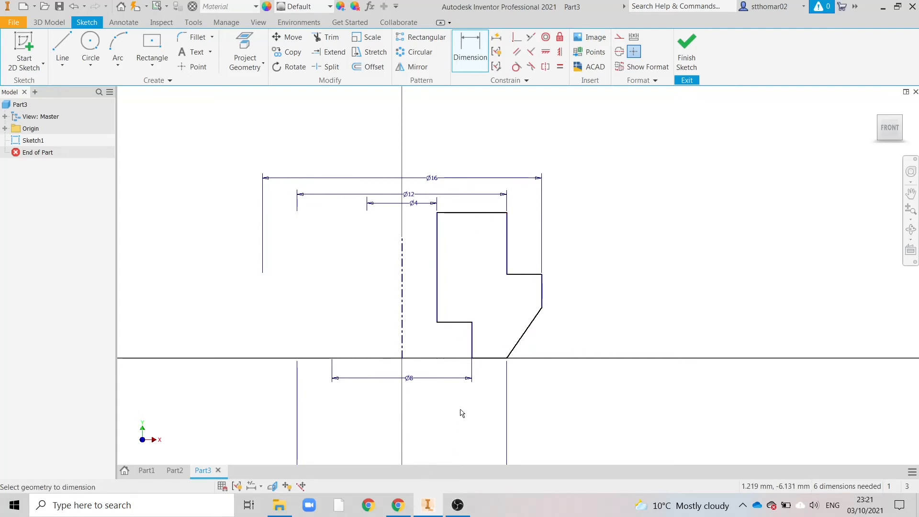
click(463, 324)
click(491, 359)
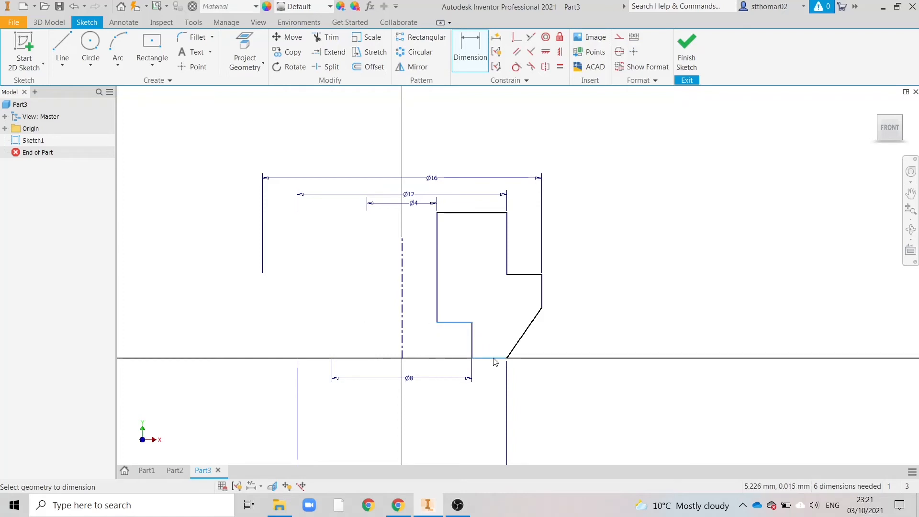
click(642, 343)
text(3)
key(Return)
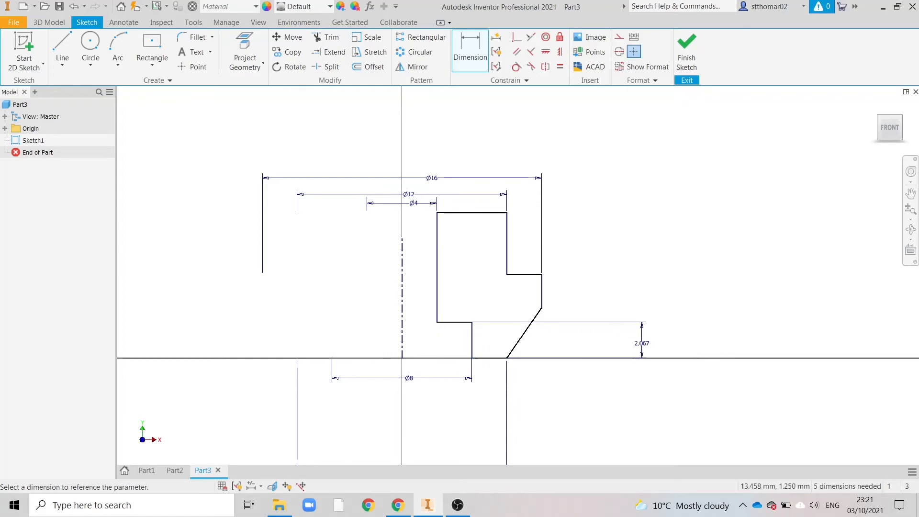
- Consult the rubber foot drawing in the browser and dimension the profile's overall height in Inventor as 13 mm
click(399, 506)
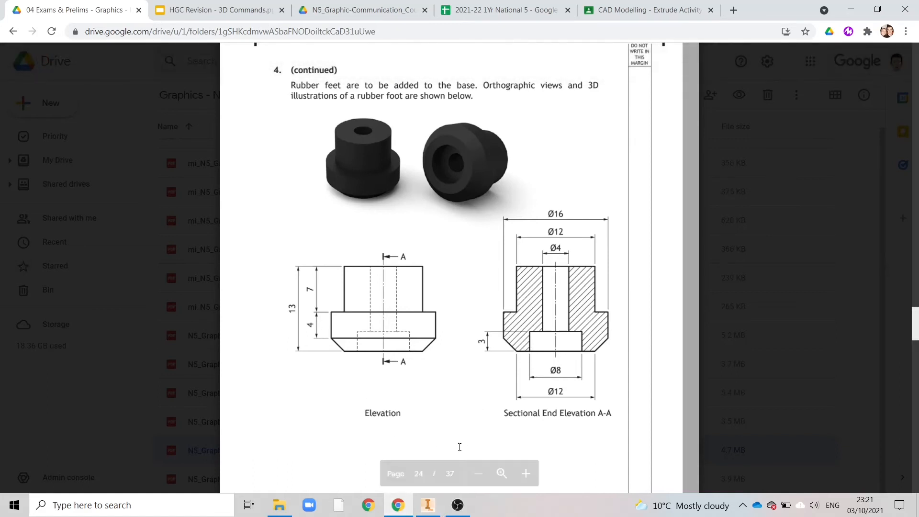
click(427, 506)
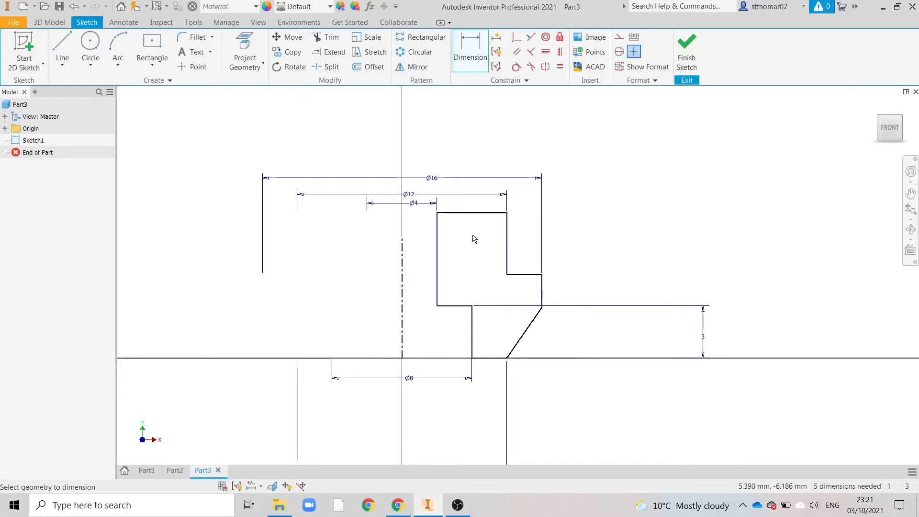
click(488, 214)
click(486, 359)
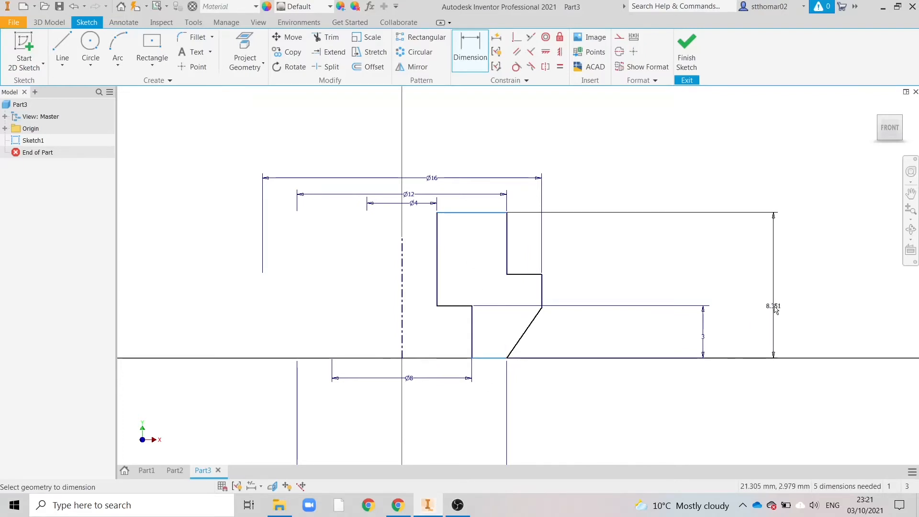
click(772, 306)
text(13)
key(Return)
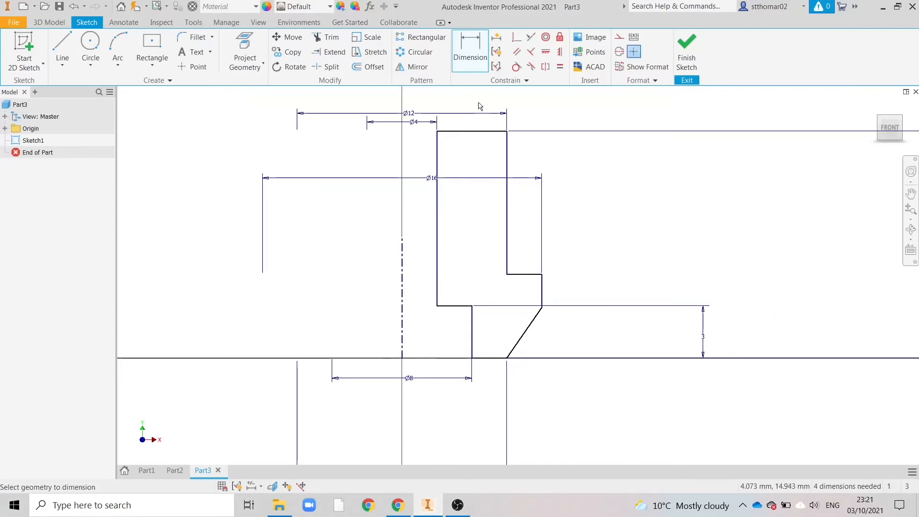
- Dimension the height of the upper section from the profile's top edge to the flange shoulder as 7 mm
click(493, 132)
click(535, 274)
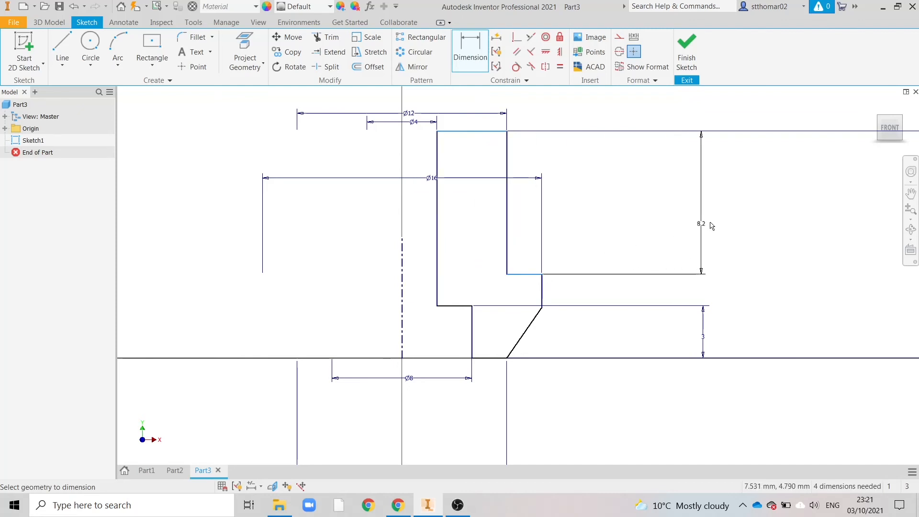
click(716, 220)
text(7)
key(Return)
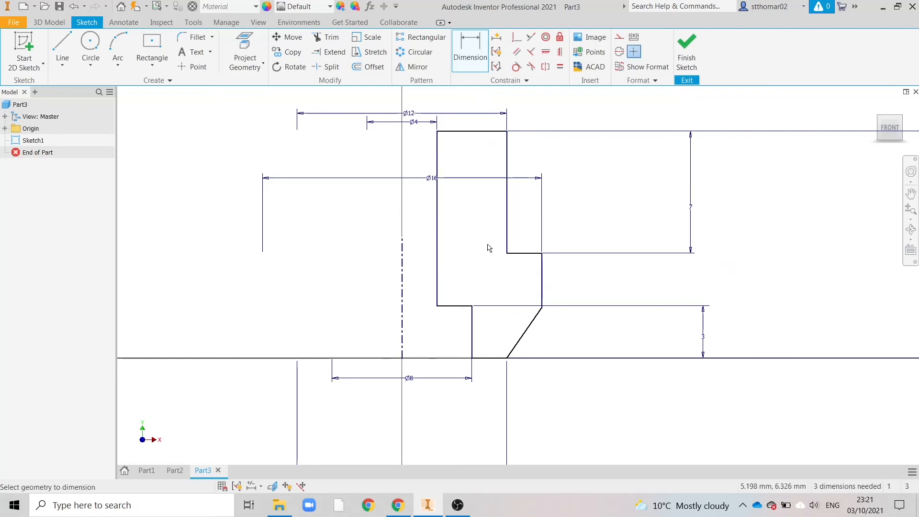
- Dimension the vertical distance from the flange shoulder to the start of the sloped edge as 4 mm
click(537, 253)
click(545, 308)
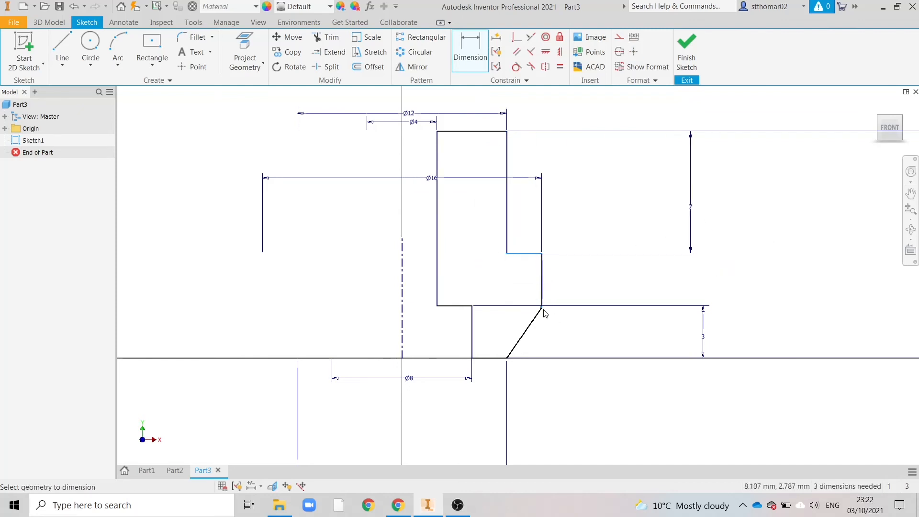
click(732, 289)
text(4)
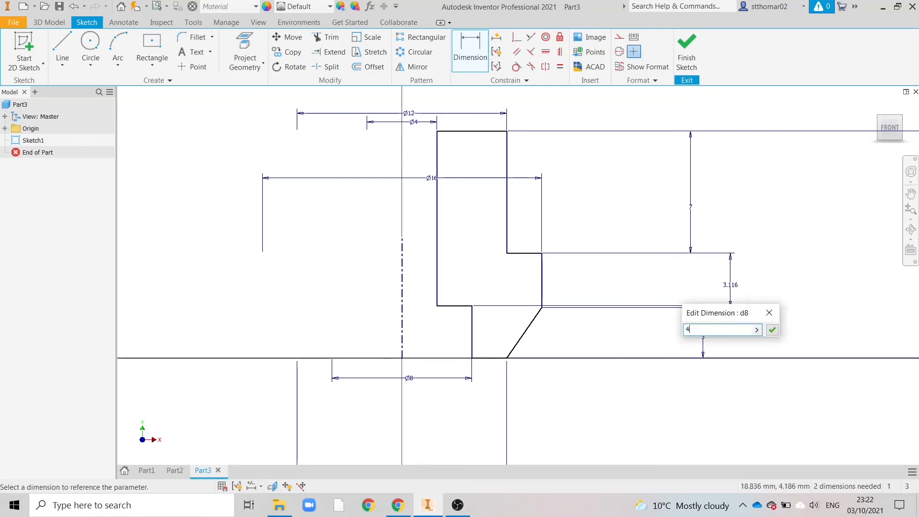
key(Return)
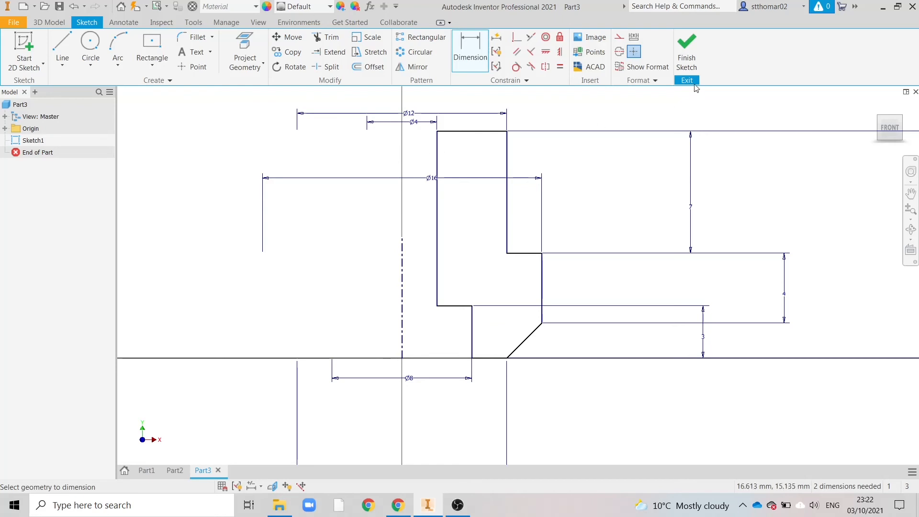
- Finish the sketch and revolve the half-section profile a full 360 degrees around the centerline, checking the preview from above and below
click(688, 53)
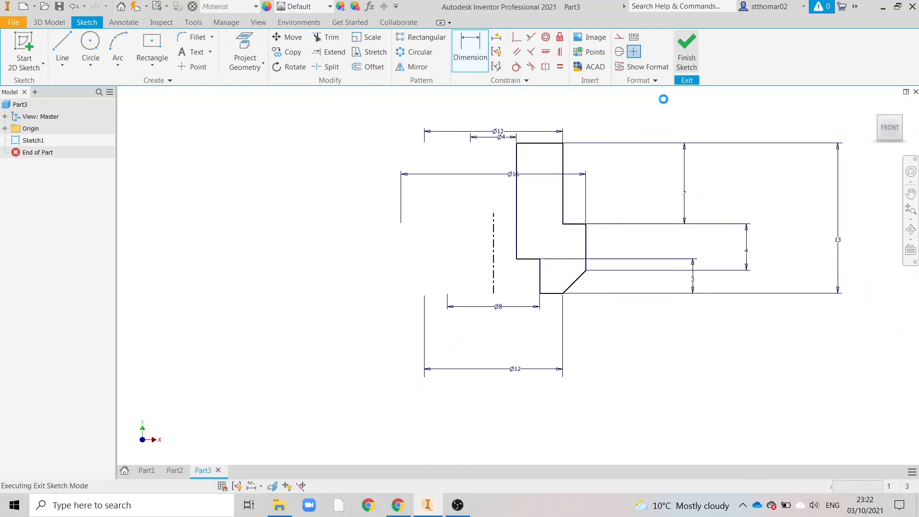
click(881, 123)
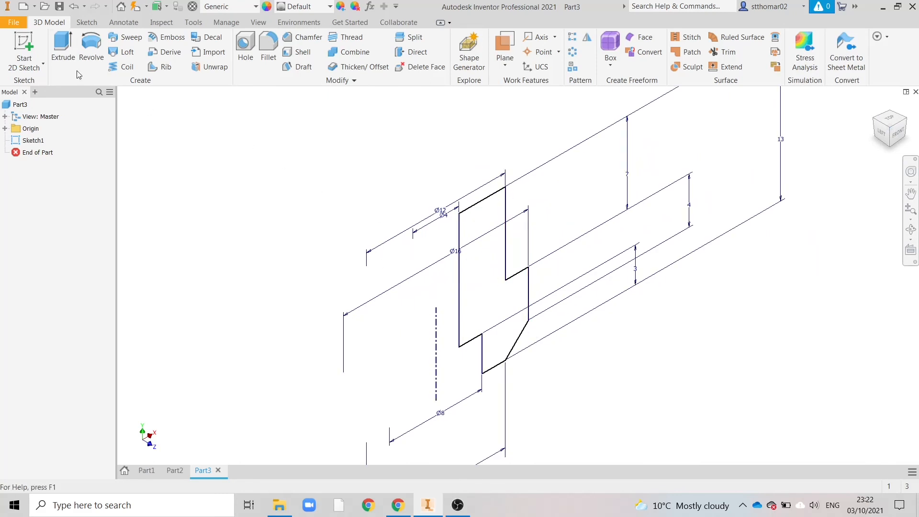
click(91, 46)
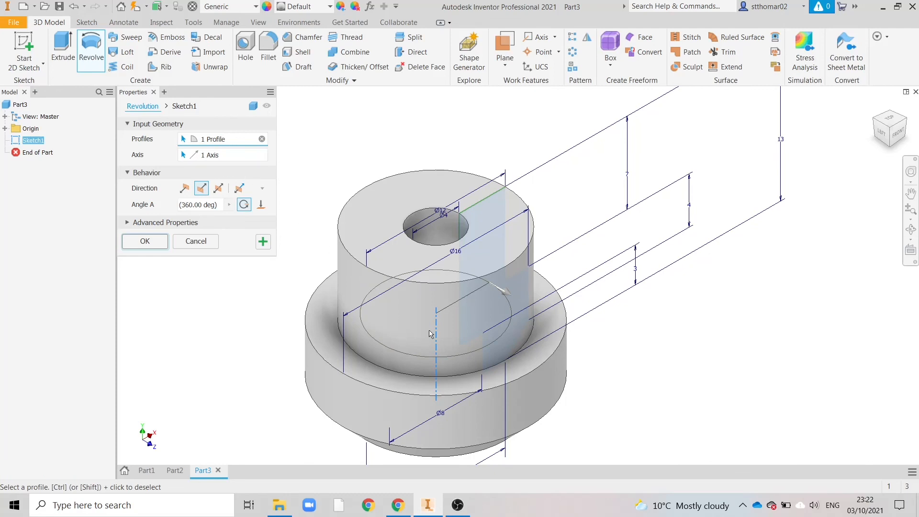
click(893, 149)
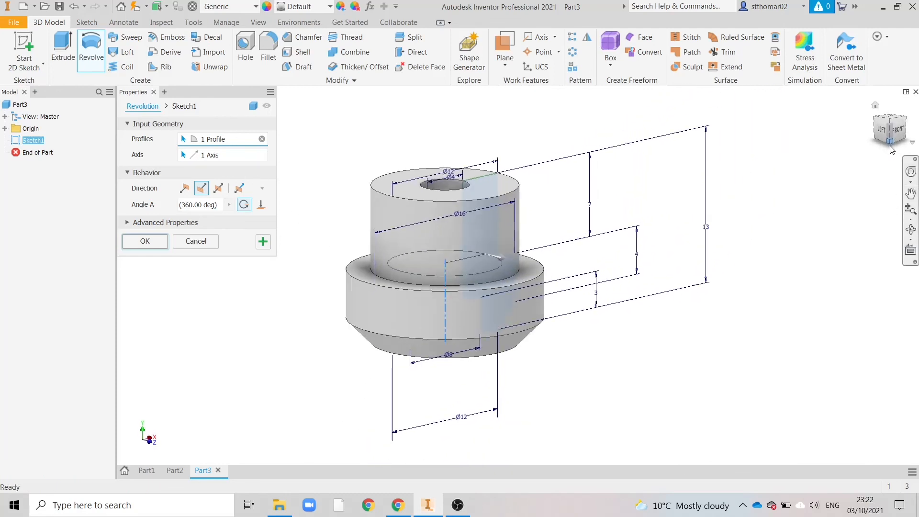
scroll(475, 256, up, 3)
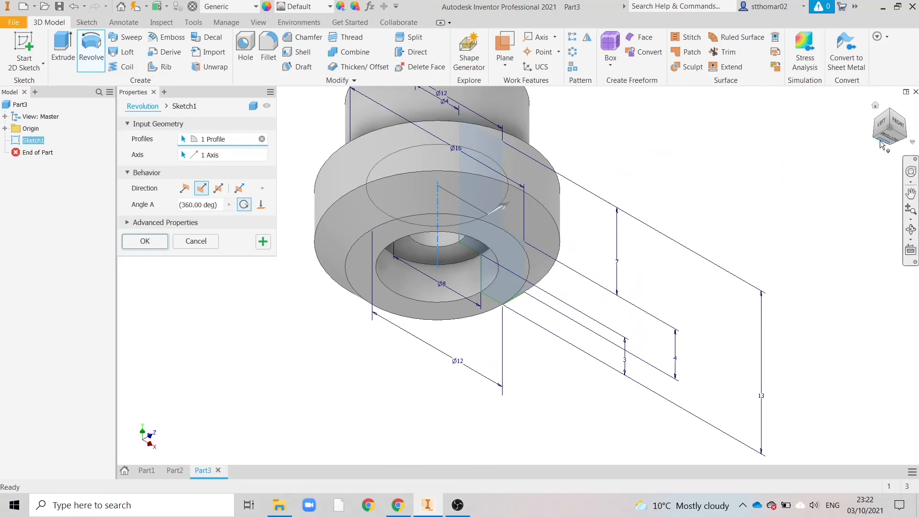
drag(887, 133, 886, 170)
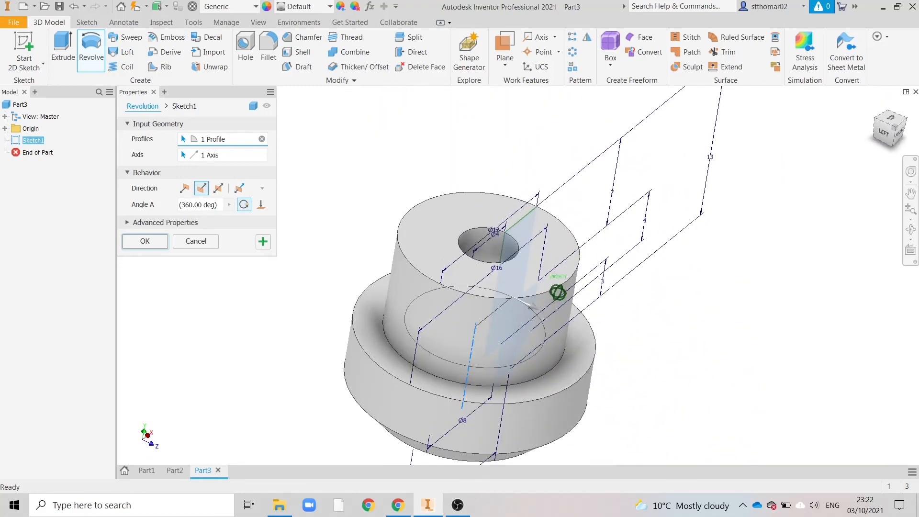
click(144, 241)
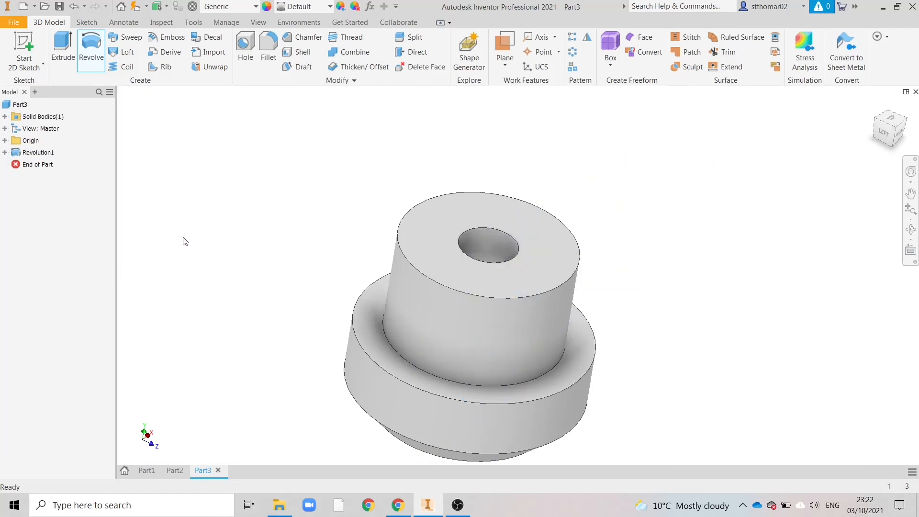
click(901, 128)
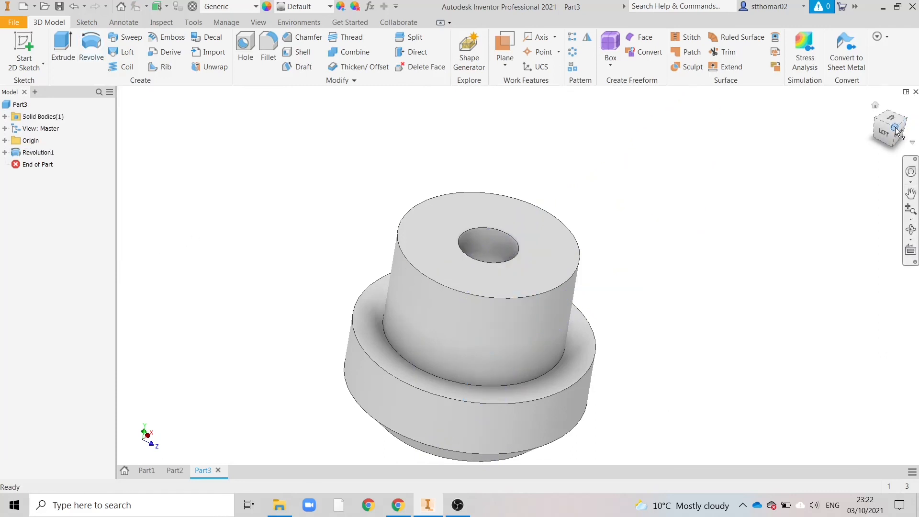